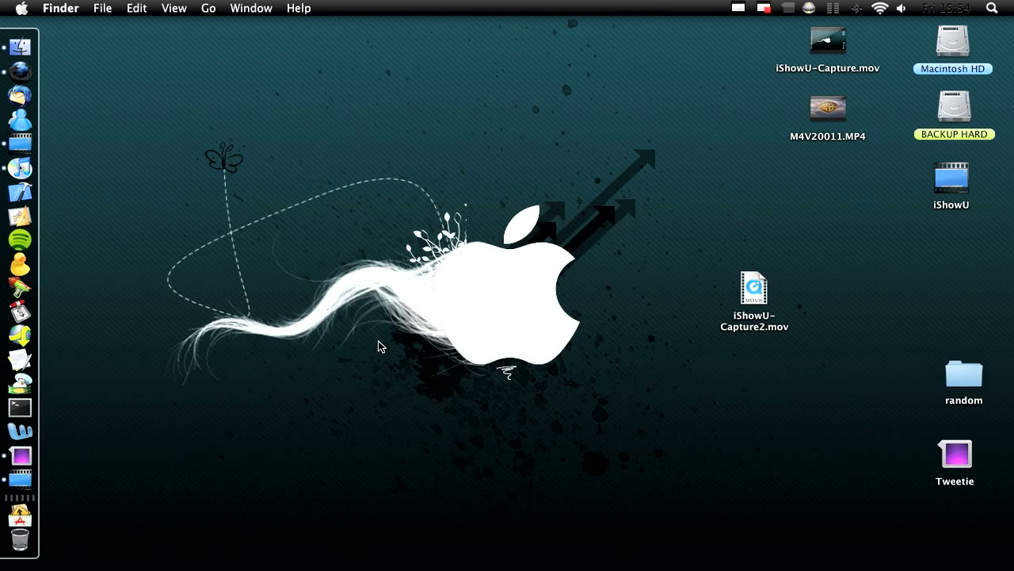
Switch to iShowU to show the YouTubeeee preset's microphone-only 44.1 kHz settings.
{"action": "key", "text": "super+Tab"}
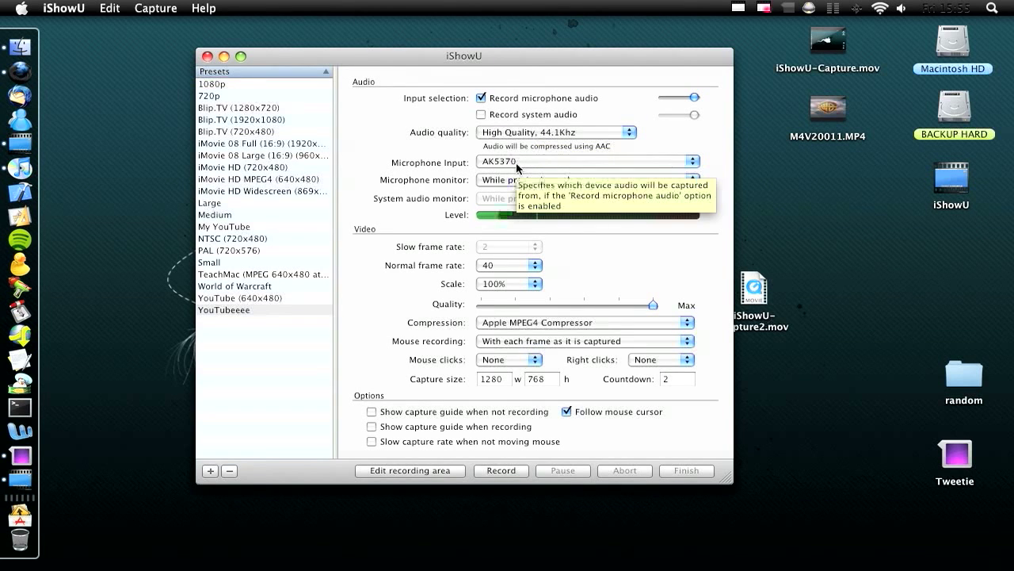
Open the Apple menu over iShowU to reach System Preferences.
{"action": "left_click", "coordinate": [22, 8]}
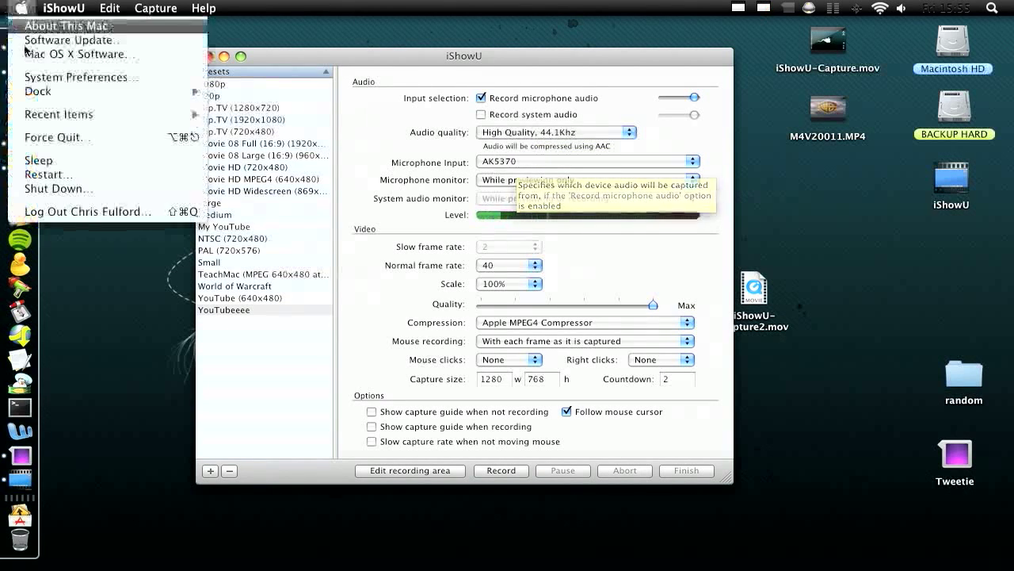
{"action": "left_click", "coordinate": [95, 77]}
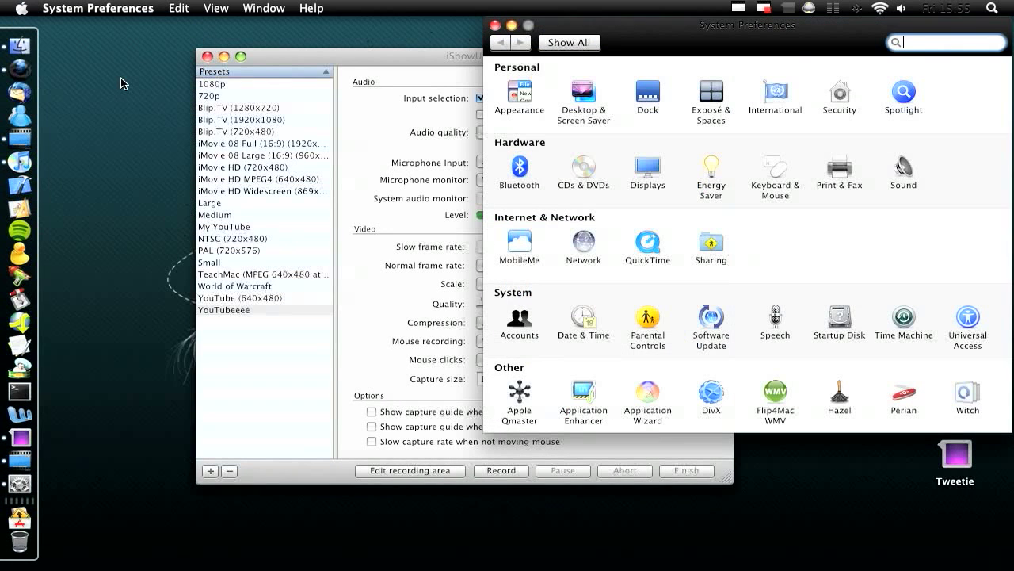
{"action": "left_click", "coordinate": [903, 166]}
{"action": "left_click_drag", "start_coordinate": [773, 70], "coordinate": [438, 31]}
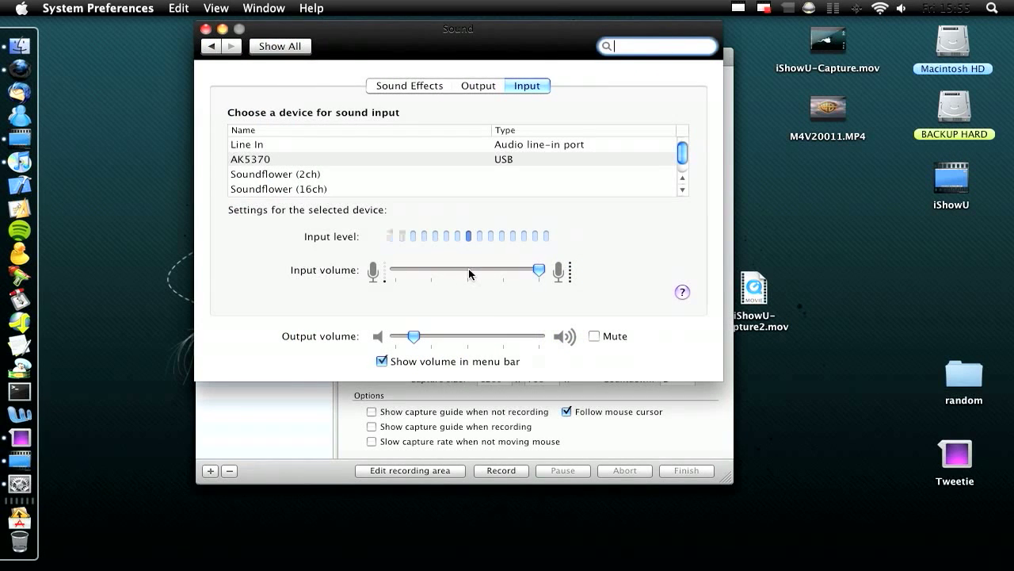
{"action": "mouse_move", "coordinate": [539, 270]}
{"action": "left_click", "coordinate": [206, 29]}
{"action": "left_click", "coordinate": [404, 222]}
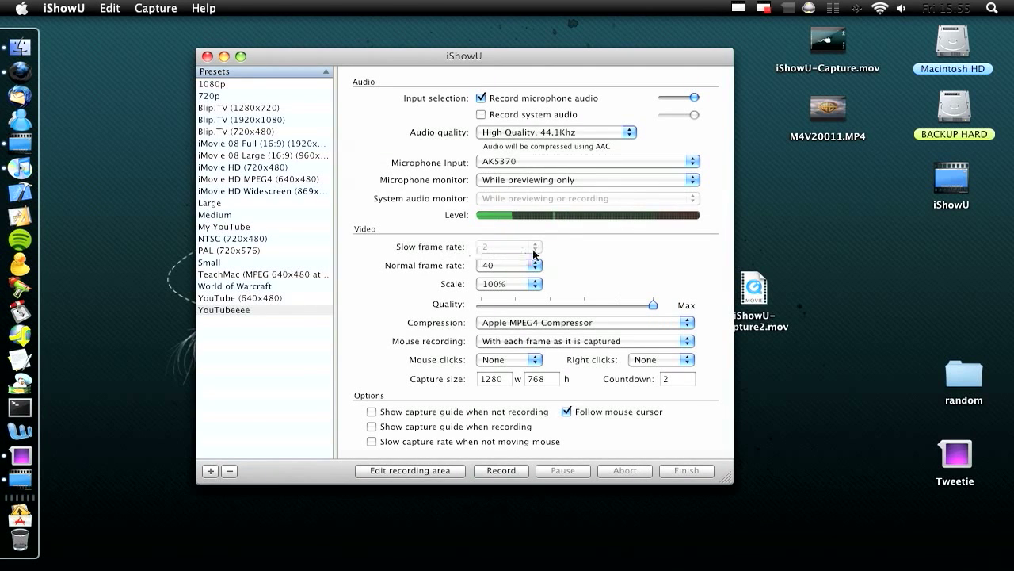
{"action": "left_click", "coordinate": [281, 252]}
{"action": "left_click", "coordinate": [277, 286]}
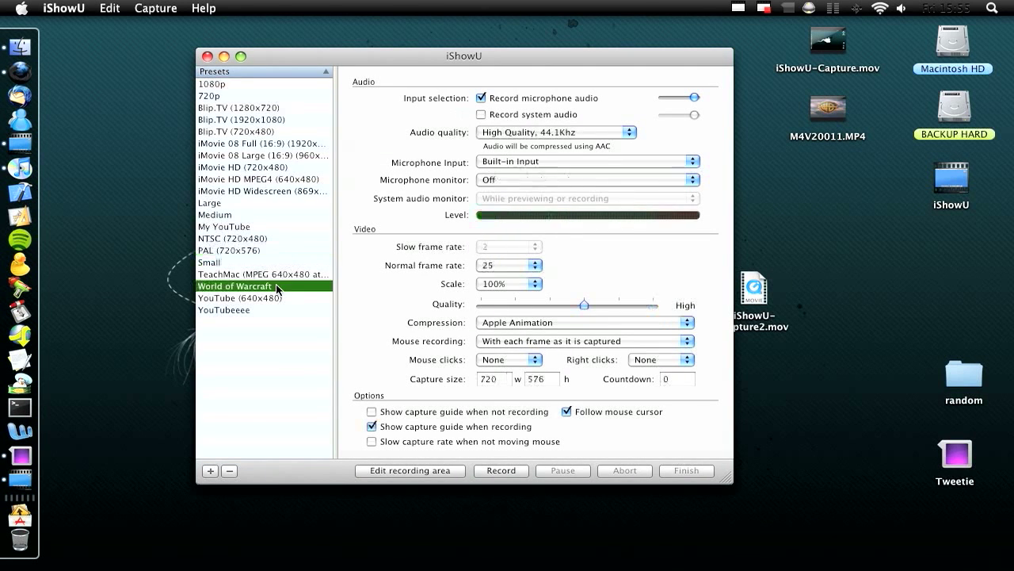
{"action": "left_click", "coordinate": [255, 298]}
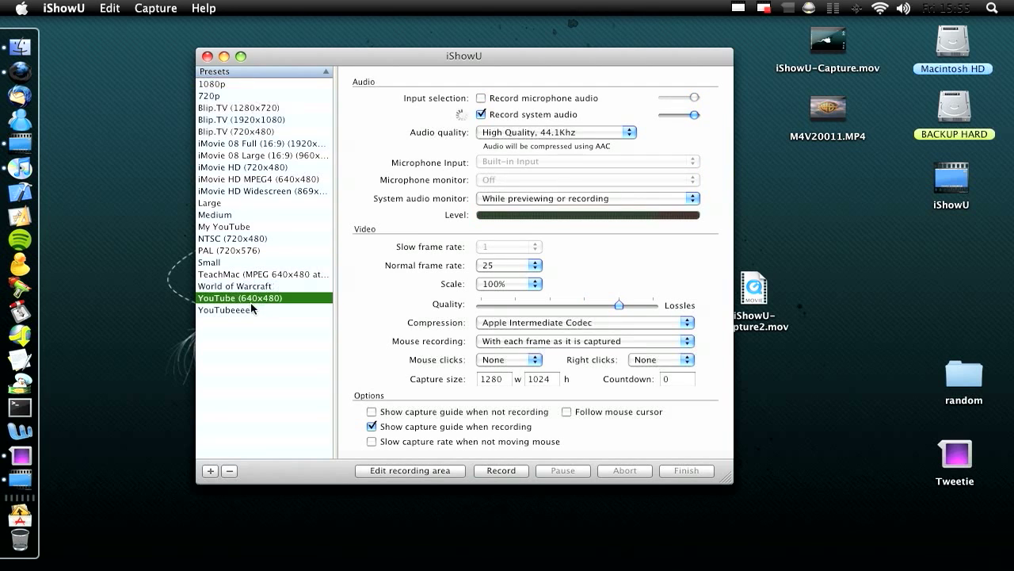
{"action": "left_click", "coordinate": [513, 266]}
{"action": "left_click", "coordinate": [515, 265]}
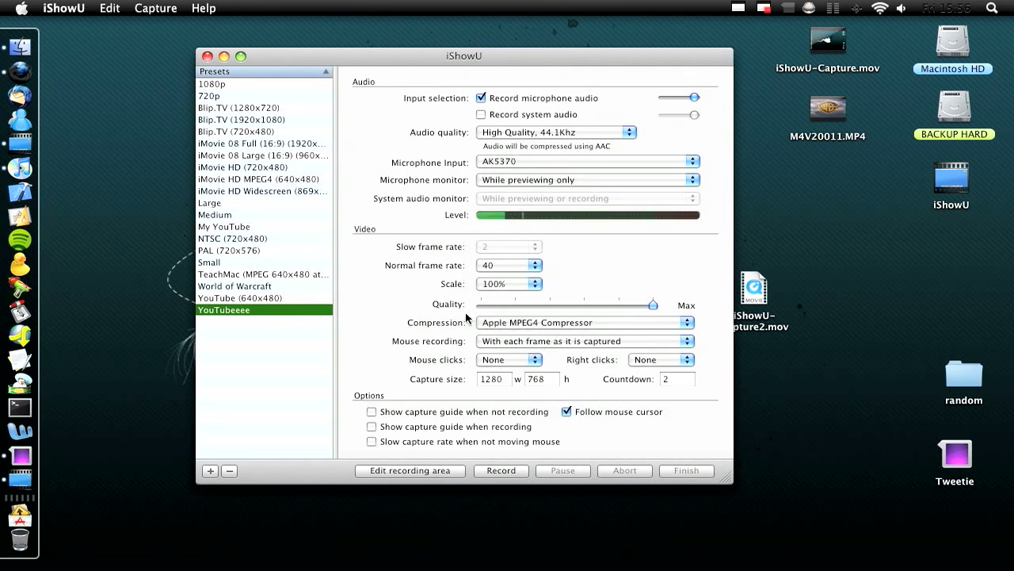
{"action": "left_click", "coordinate": [507, 284]}
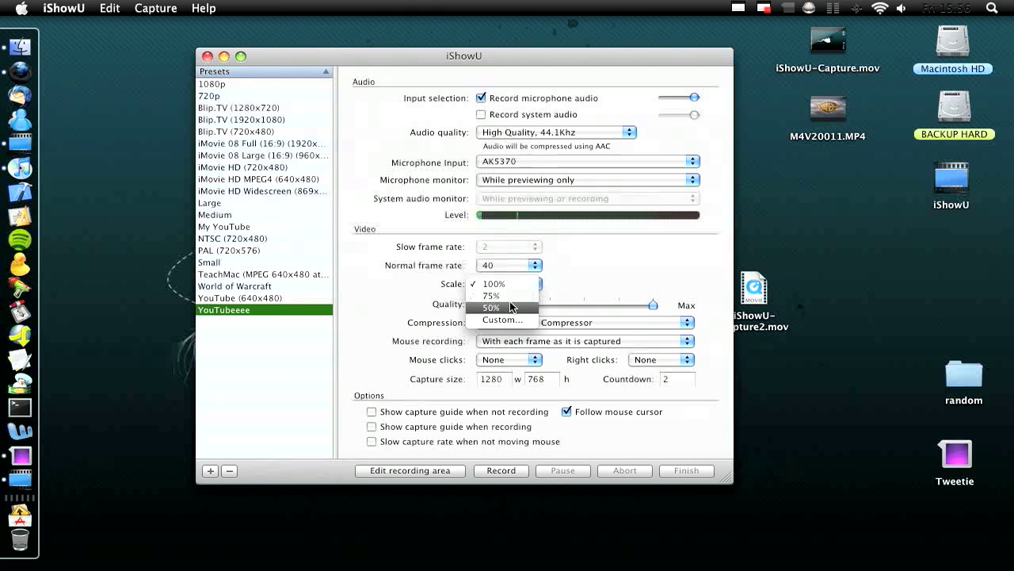
{"action": "left_click", "coordinate": [646, 295]}
{"action": "double_click", "coordinate": [492, 379]}
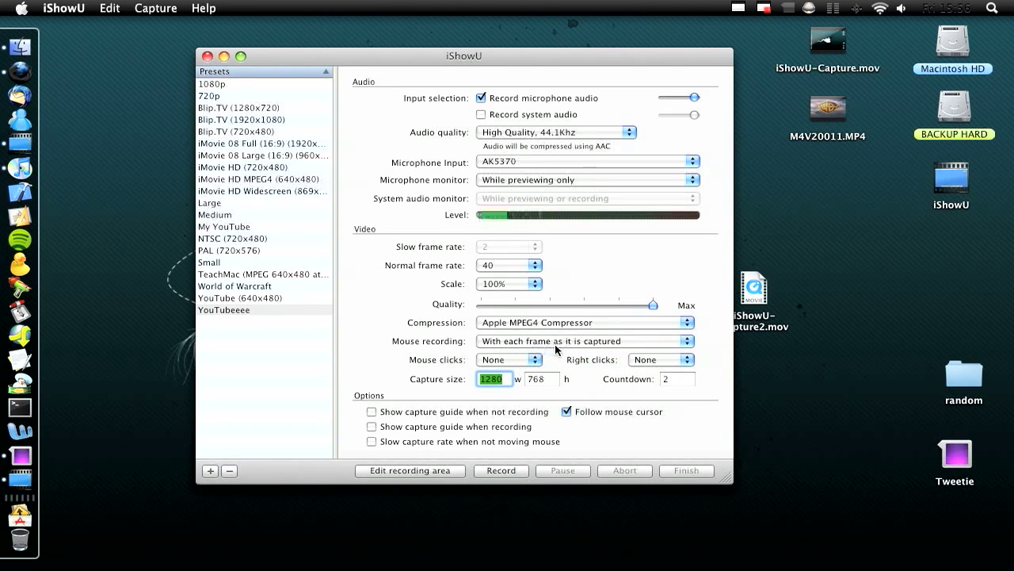
{"action": "left_click", "coordinate": [557, 350]}
{"action": "left_click", "coordinate": [575, 368]}
{"action": "left_click", "coordinate": [5, 6]}
Open the Displays pane and place it beside iShowU to confirm 1280 × 768 resolution.
{"action": "left_click", "coordinate": [67, 74]}
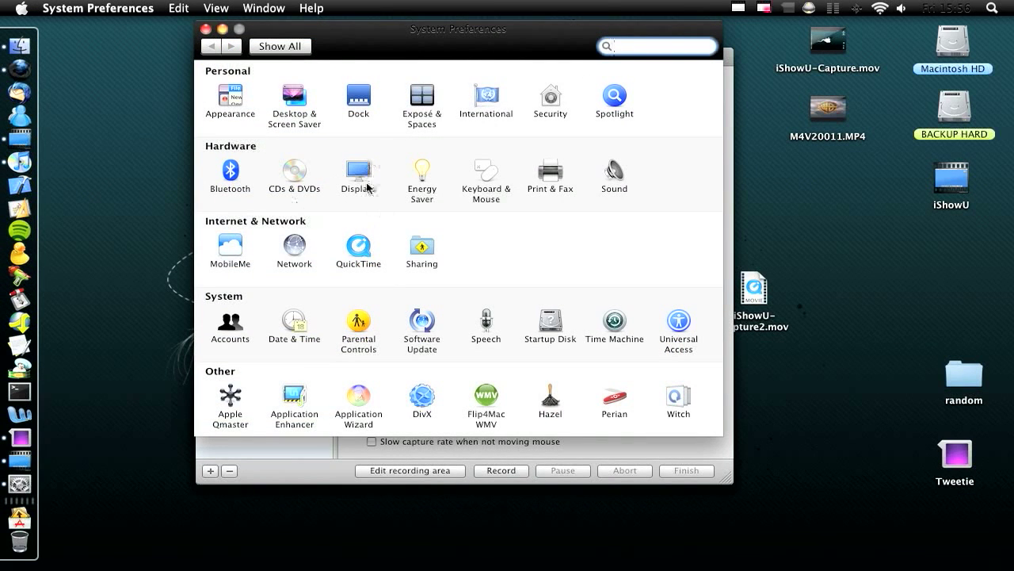
{"action": "left_click", "coordinate": [365, 180]}
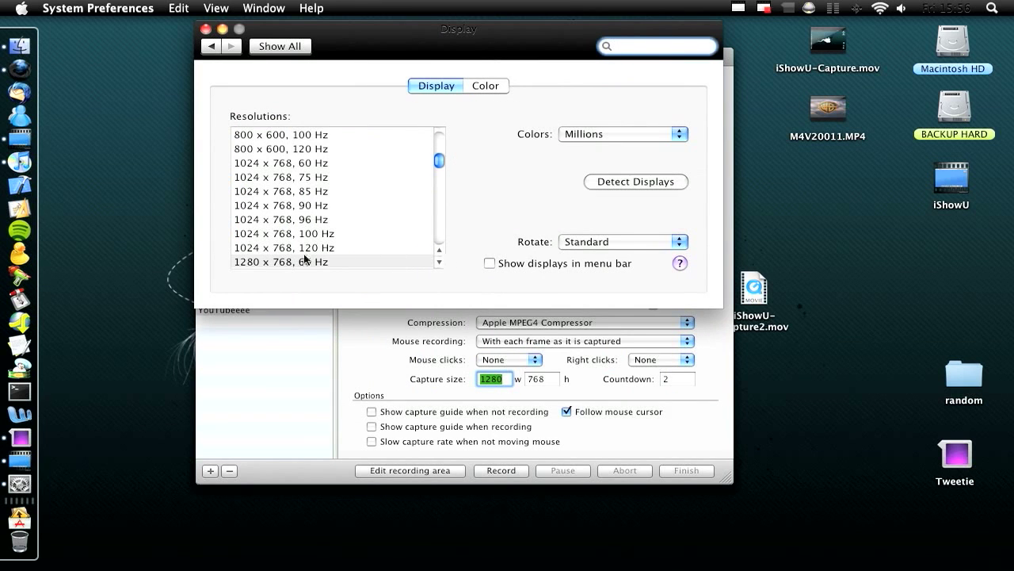
{"action": "left_click_drag", "start_coordinate": [396, 30], "coordinate": [785, 39]}
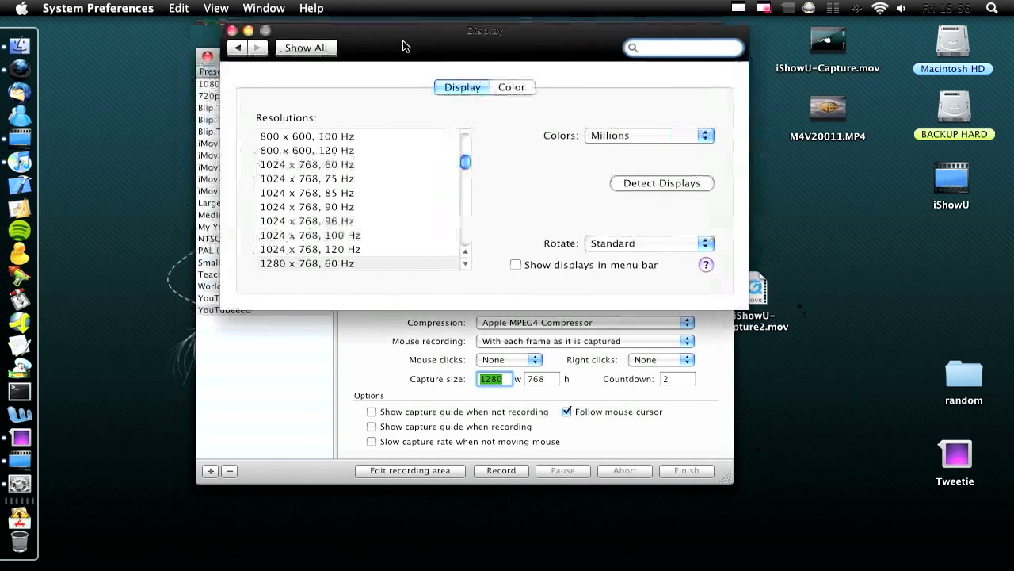
{"action": "left_click_drag", "start_coordinate": [493, 55], "coordinate": [342, 56]}
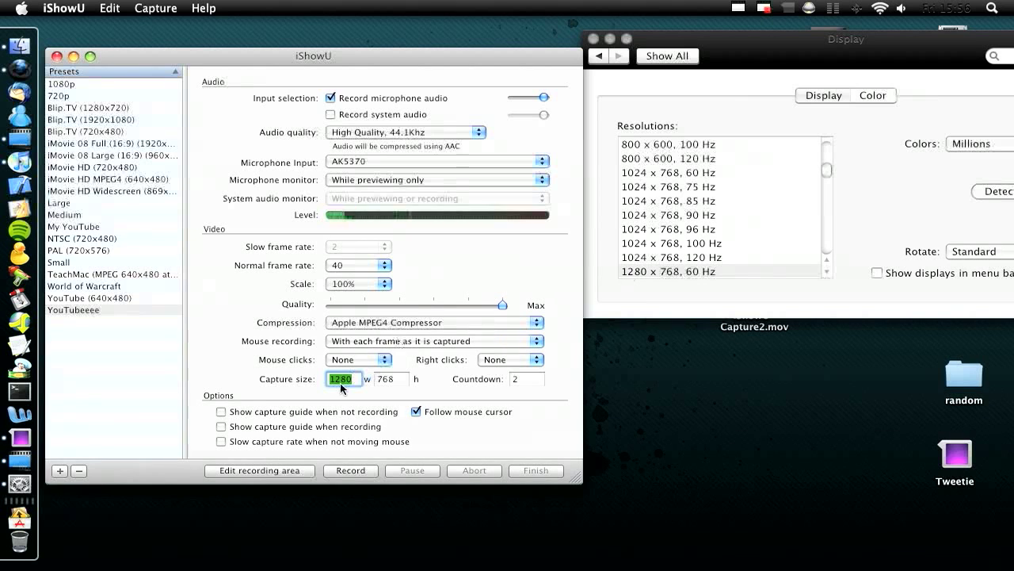
Close Display preferences and give the preset mouse-following capture with a 2-second countdown.
{"action": "double_click", "coordinate": [387, 380]}
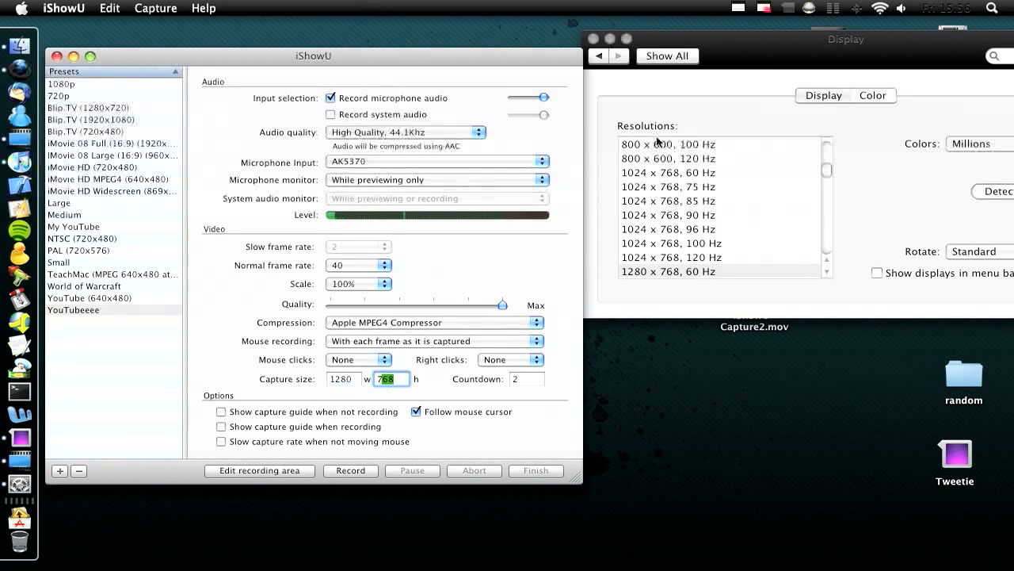
{"action": "left_click", "coordinate": [593, 38]}
{"action": "left_click_drag", "start_coordinate": [571, 60], "coordinate": [703, 54]}
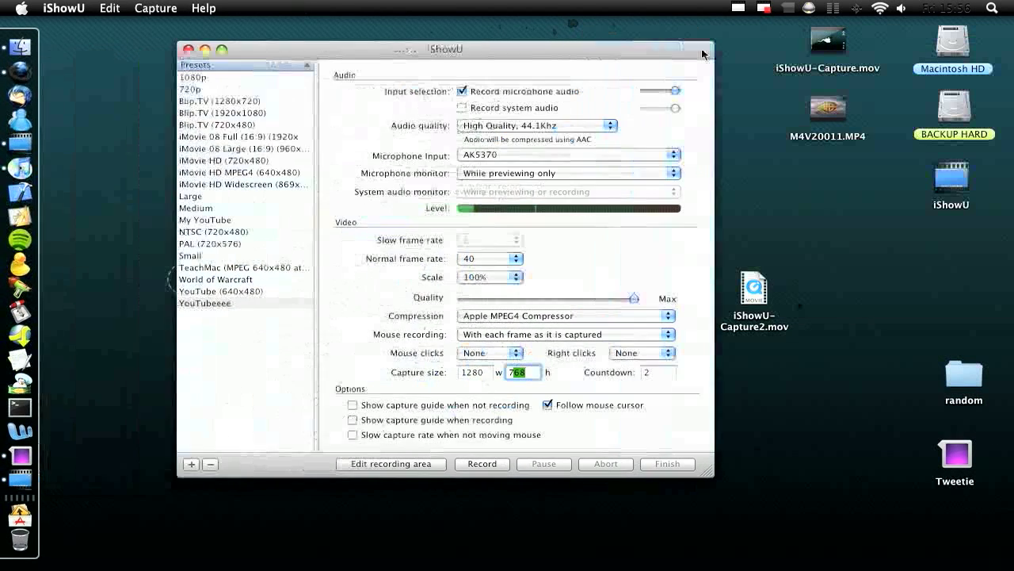
{"action": "key", "text": "Tab"}
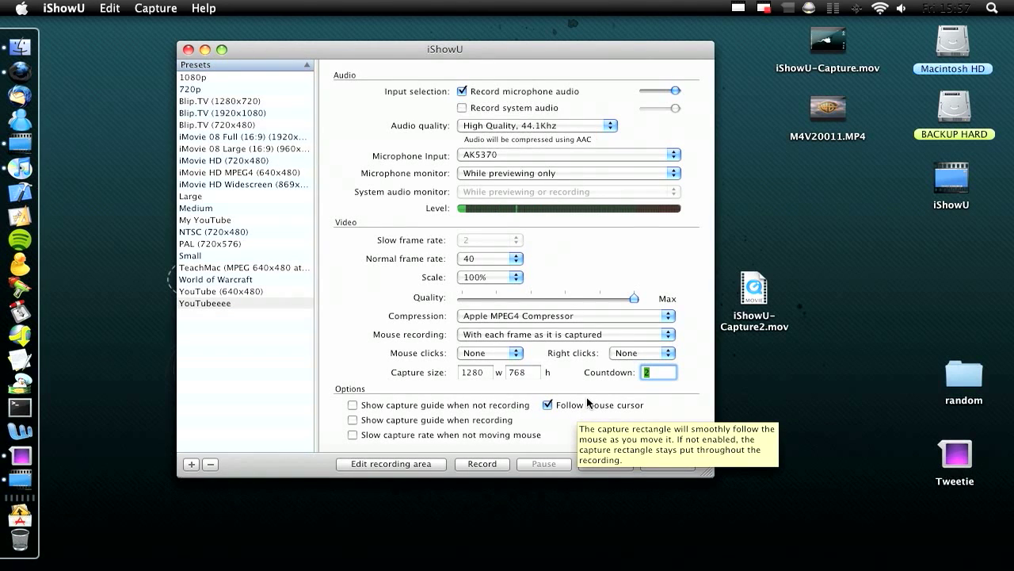
{"action": "left_click", "coordinate": [755, 481]}
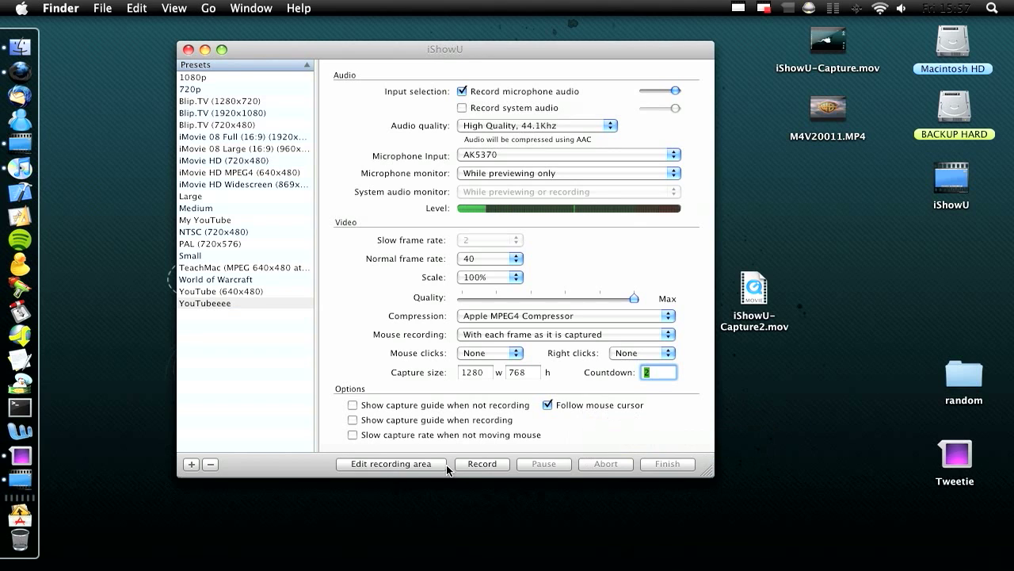
Record a short test saved as iShowU-Capture3.mov, then force quit QuickTime Player.
{"action": "left_click", "coordinate": [482, 464]}
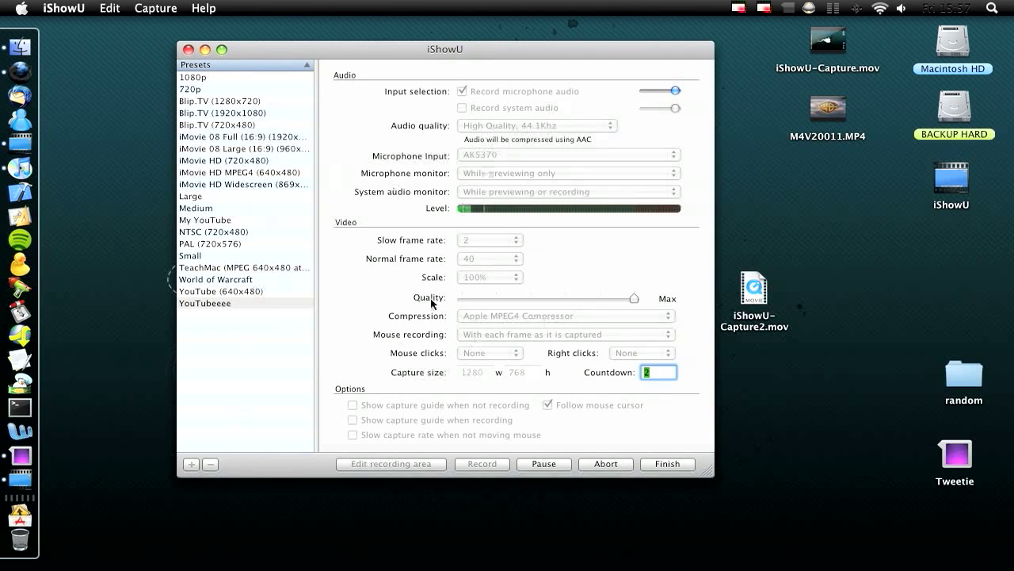
{"action": "left_click", "coordinate": [675, 463]}
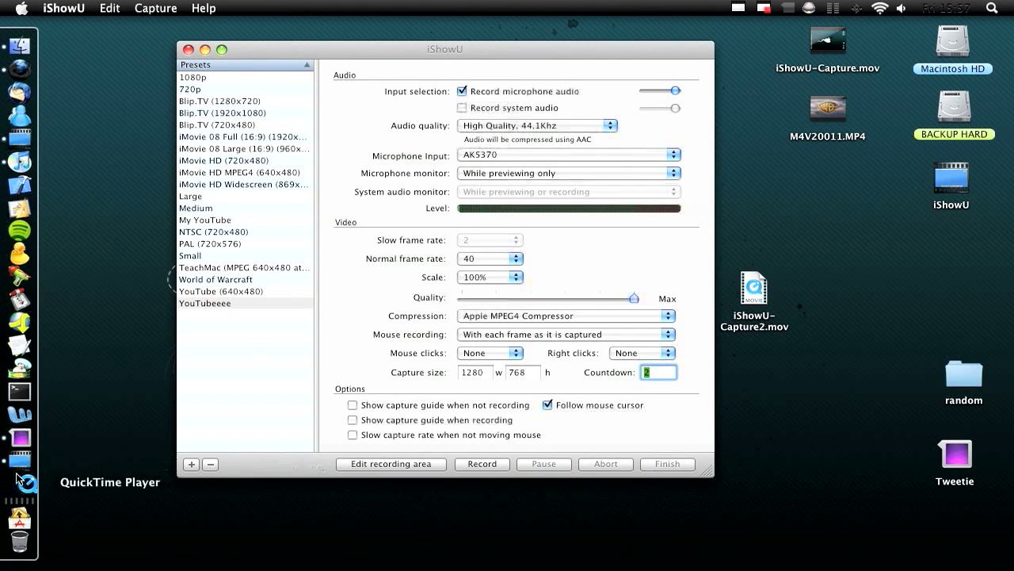
{"action": "right_click", "coordinate": [22, 480]}
{"action": "left_click", "coordinate": [82, 489]}
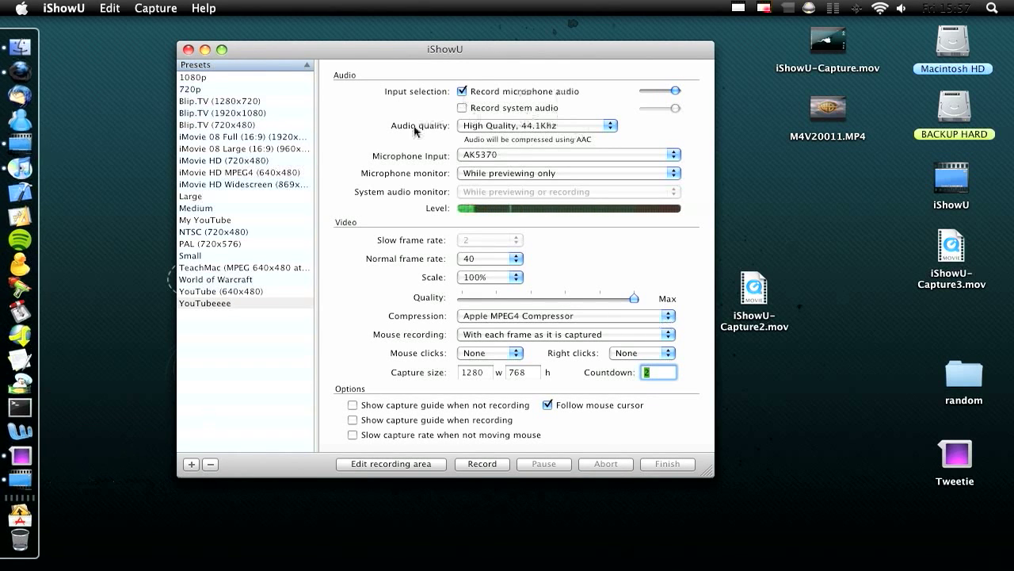
{"action": "left_click_drag", "start_coordinate": [560, 65], "coordinate": [460, 62]}
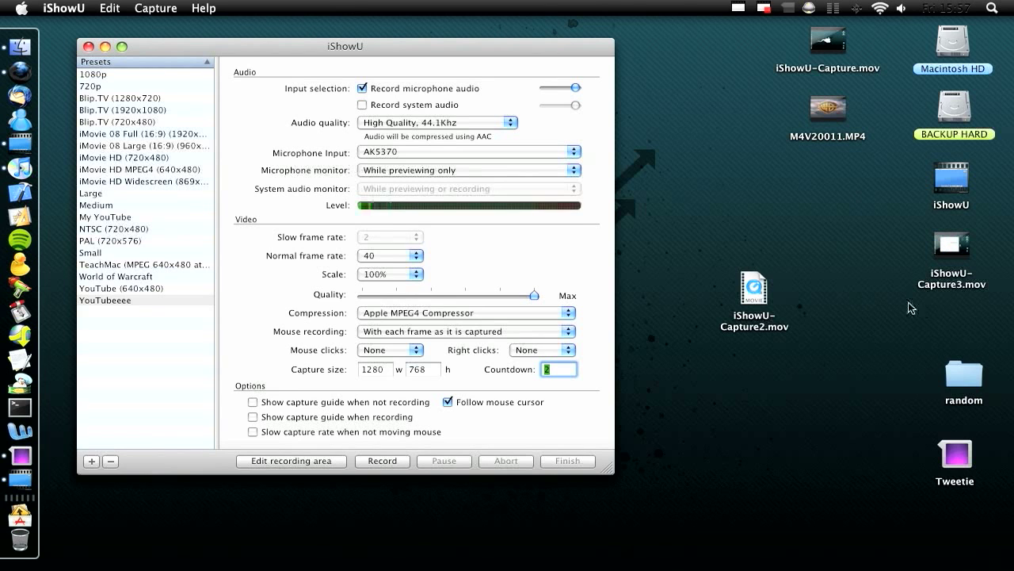
Trash iShowU-Capture2.mov and play back iShowU-Capture3.mov in QuickTime Player.
{"action": "left_click_drag", "start_coordinate": [819, 294], "coordinate": [789, 317]}
{"action": "key", "text": "super+BackSpace"}
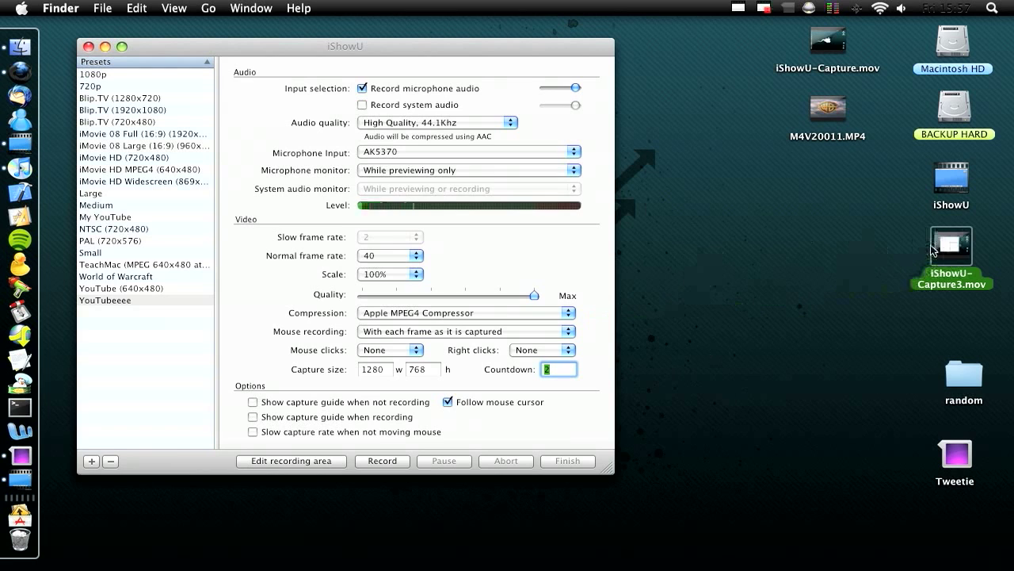
{"action": "left_click_drag", "start_coordinate": [934, 251], "coordinate": [685, 273]}
{"action": "double_click", "coordinate": [685, 273]}
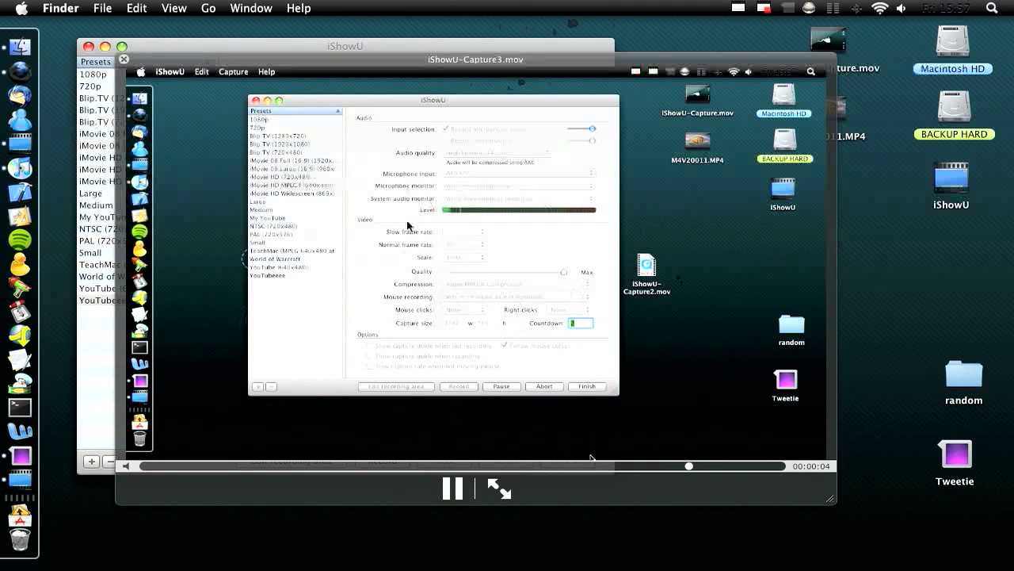
{"action": "key", "text": "super+w"}
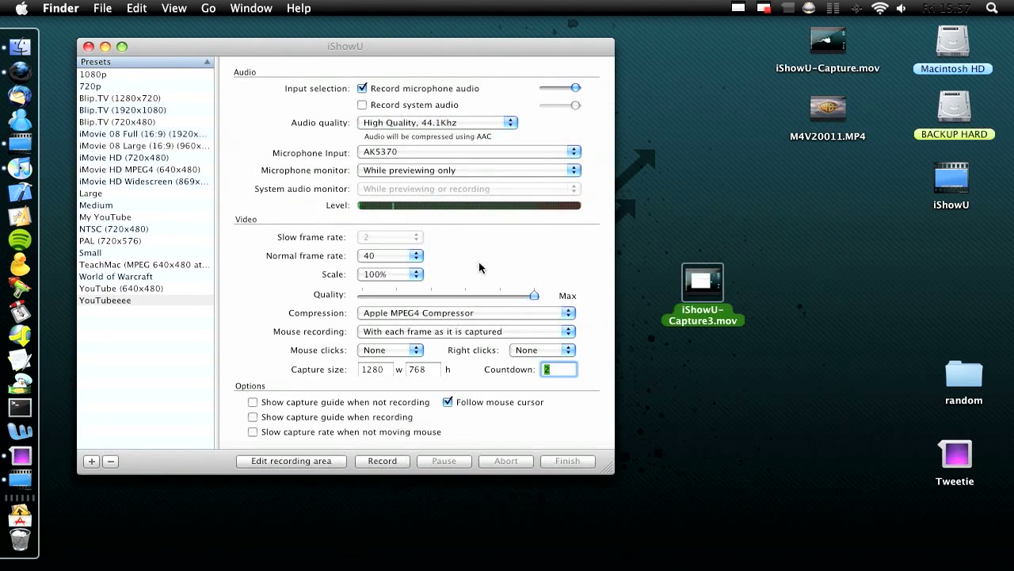
Keep the normal frame rate at 40 fps and trash iShowU-Capture3.mov.
{"action": "left_click", "coordinate": [400, 256]}
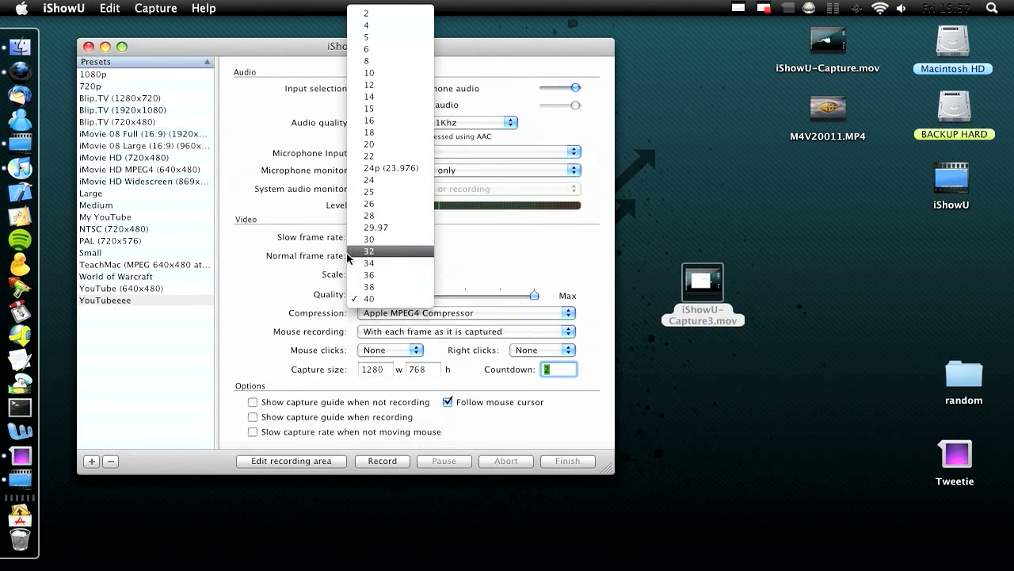
{"action": "left_click", "coordinate": [505, 294]}
{"action": "left_click", "coordinate": [687, 236]}
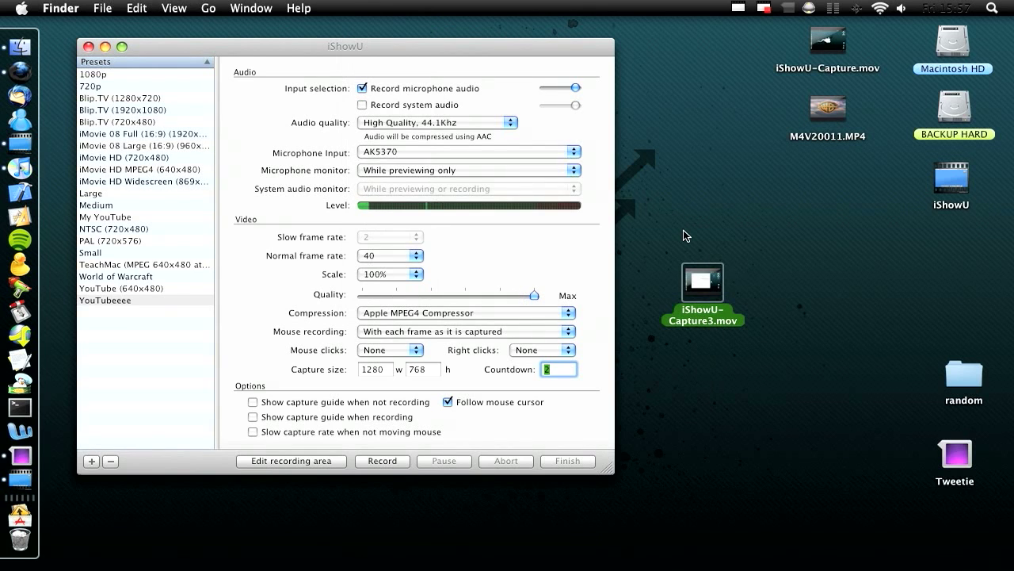
{"action": "key", "text": "super+BackSpace"}
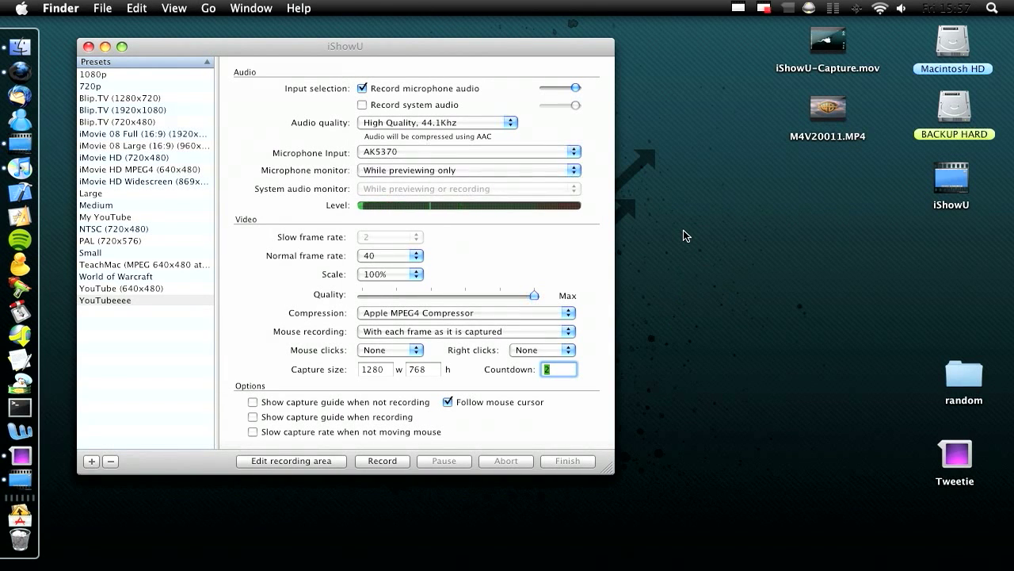
{"action": "left_click_drag", "start_coordinate": [484, 47], "coordinate": [627, 63]}
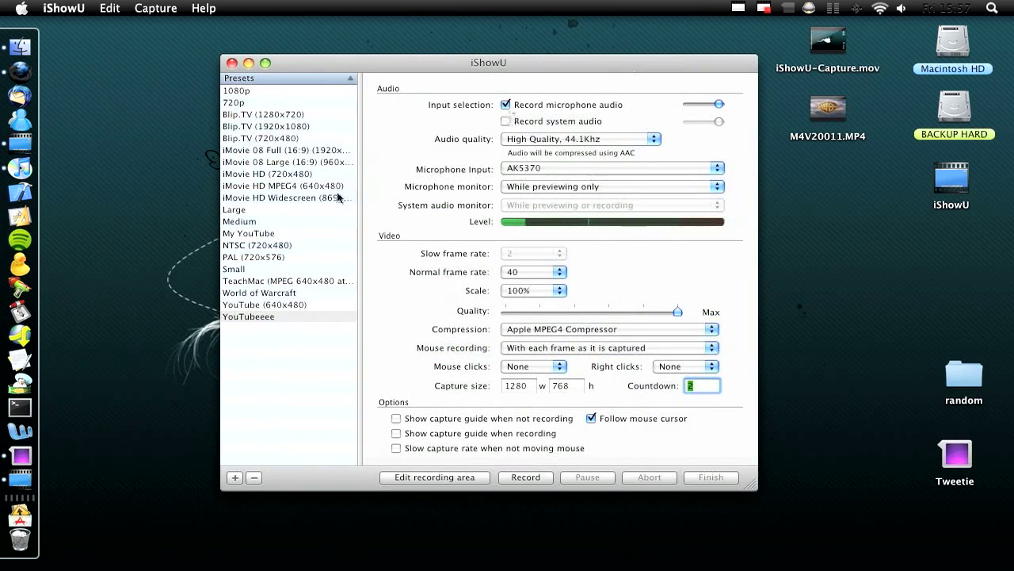
{"action": "left_click", "coordinate": [11, 547]}
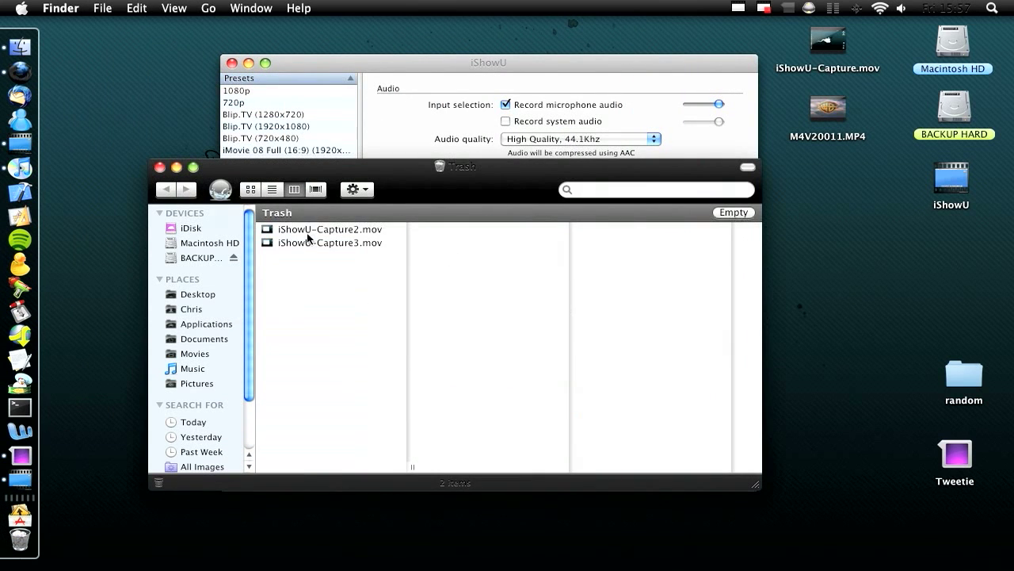
{"action": "left_click", "coordinate": [160, 168]}
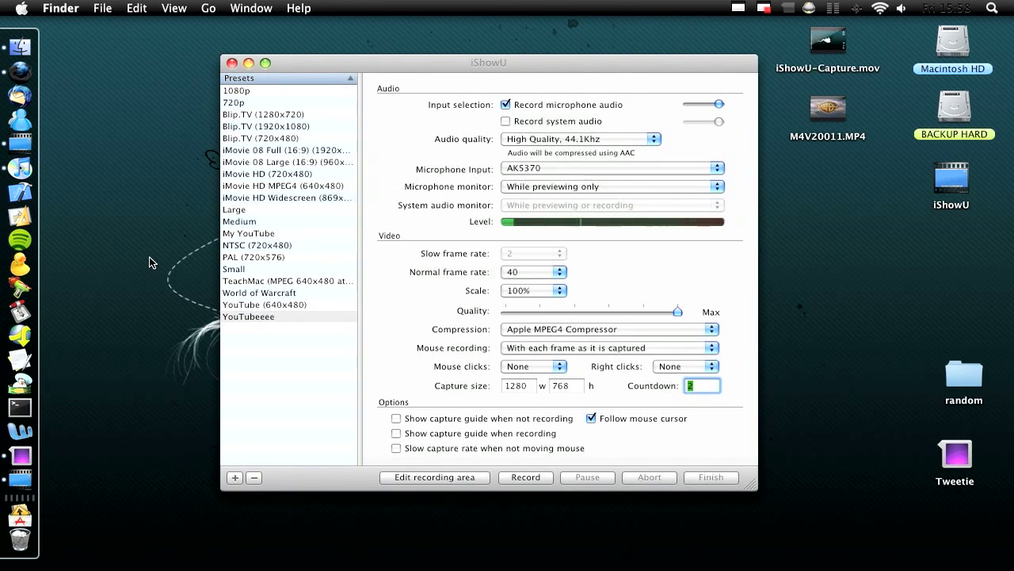
Start a new recording with the 40 fps, 1280×768 YouTubeeee preset.
{"action": "left_click", "coordinate": [523, 477]}
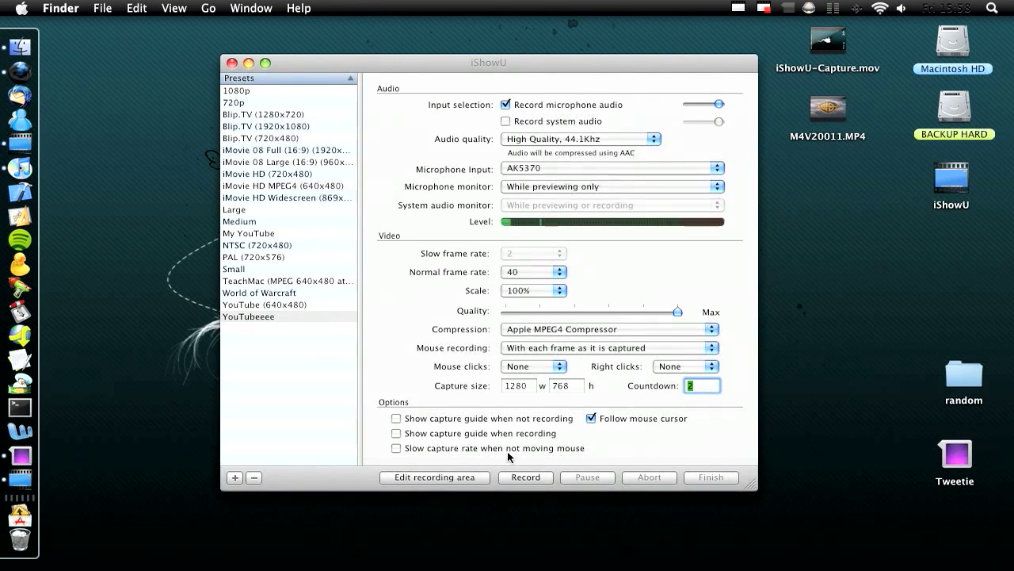